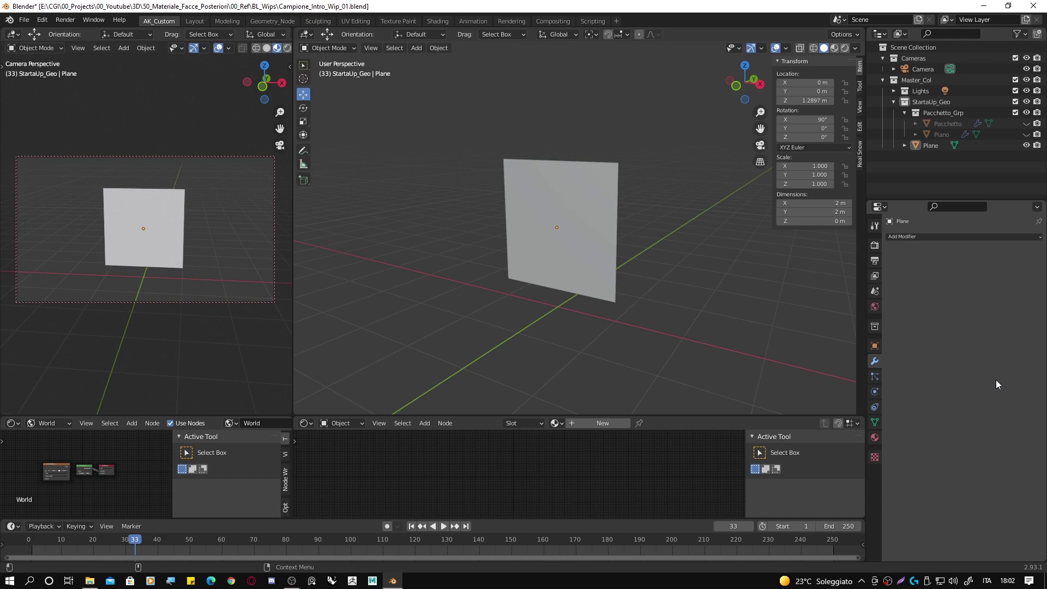
Step: Give the plane a new material with a blue base colour, then orbit to view it
left_click(571, 270)
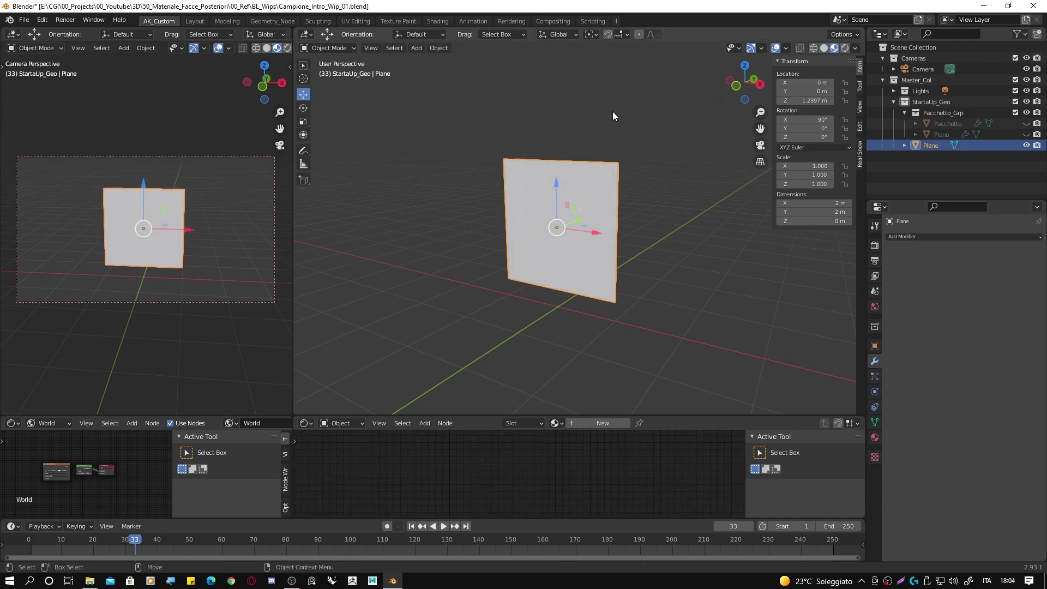
left_click(575, 423)
left_click(509, 448)
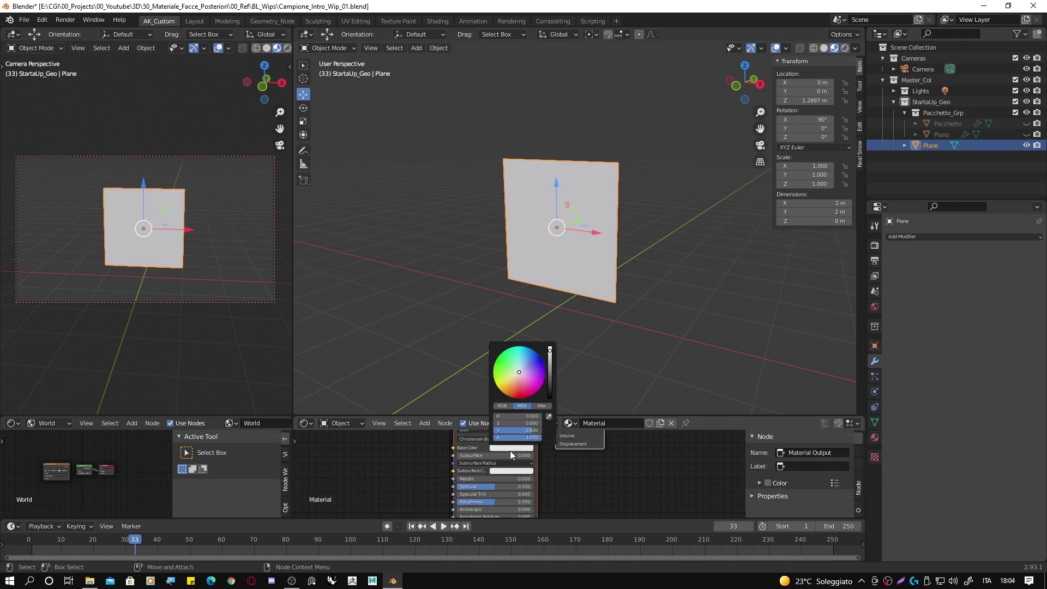
left_click_drag(527, 399, 498, 395)
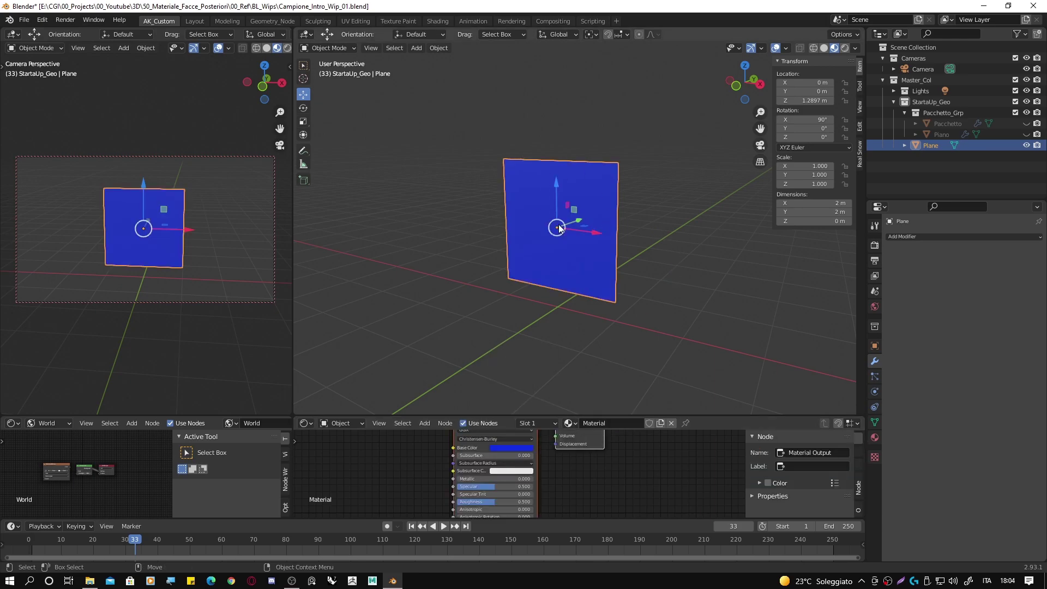
middle_click_drag(692, 240, 541, 250)
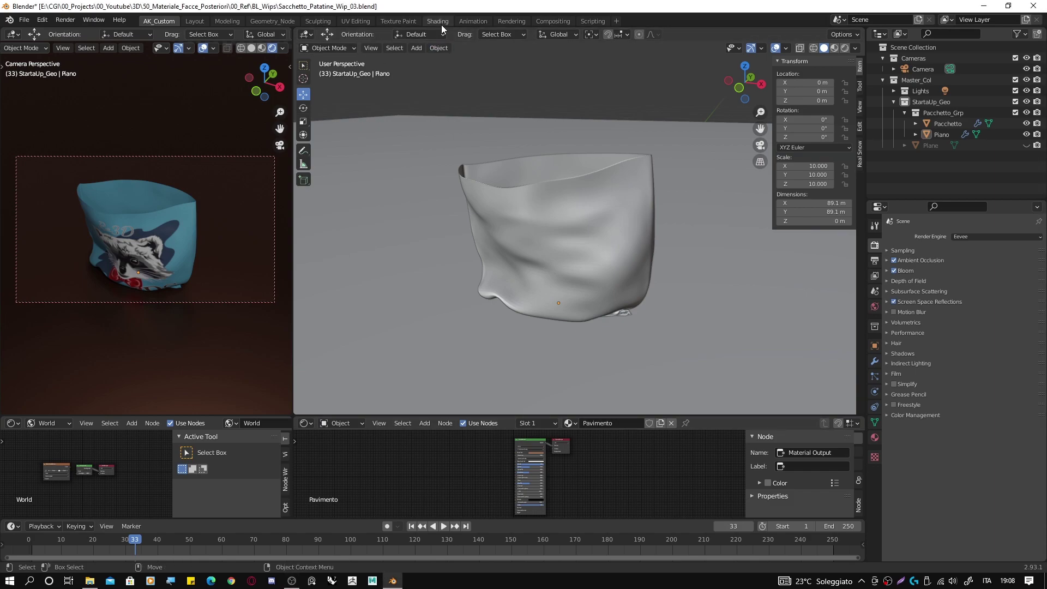
Step: Switch to the Shading workspace showing the bag's Sacchetto_Patatine material nodes
left_click(439, 22)
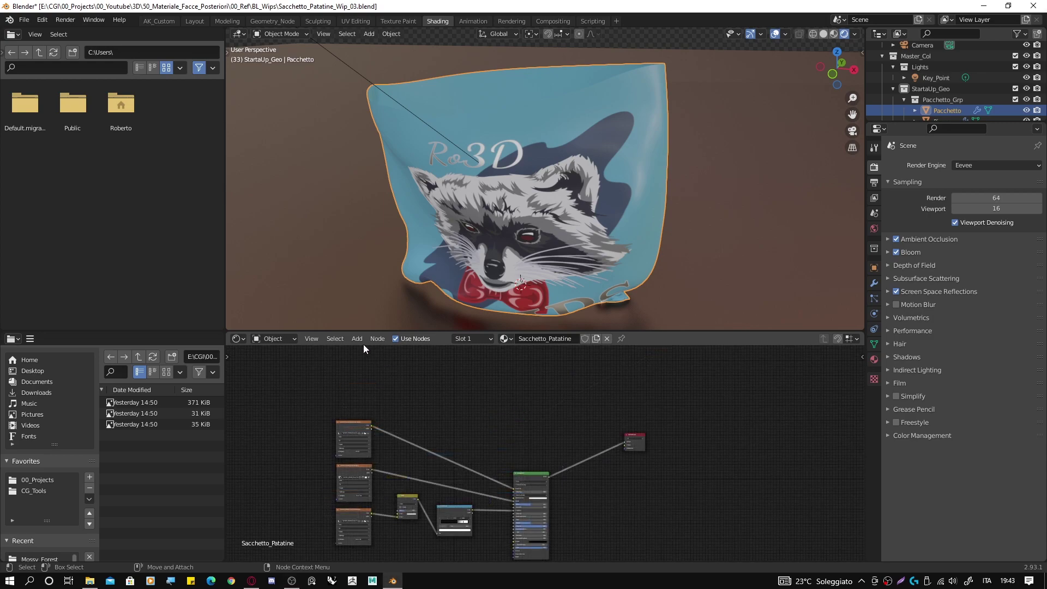
left_click(358, 338)
mouse_move(374, 388)
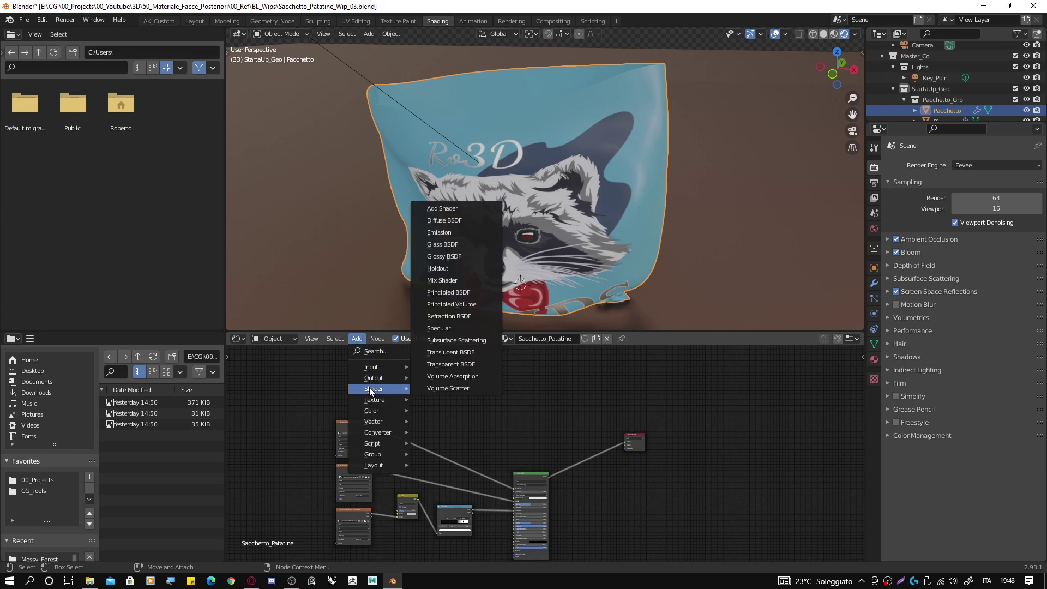
Step: Add a second Principled BSDF with Metallic 1.0 and Roughness 0.25
left_click(456, 291)
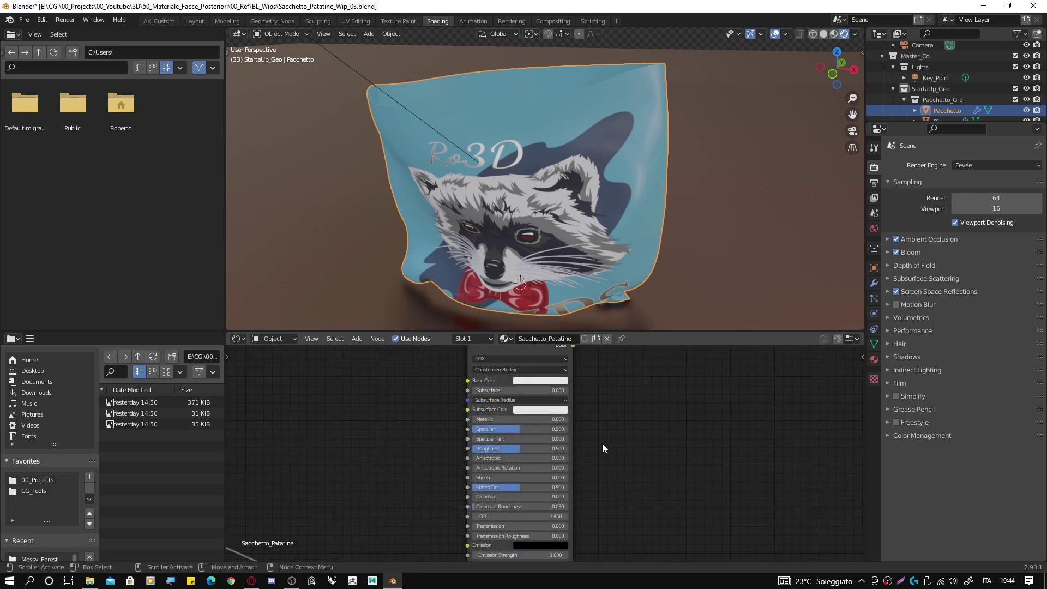
left_click_drag(480, 418, 567, 417)
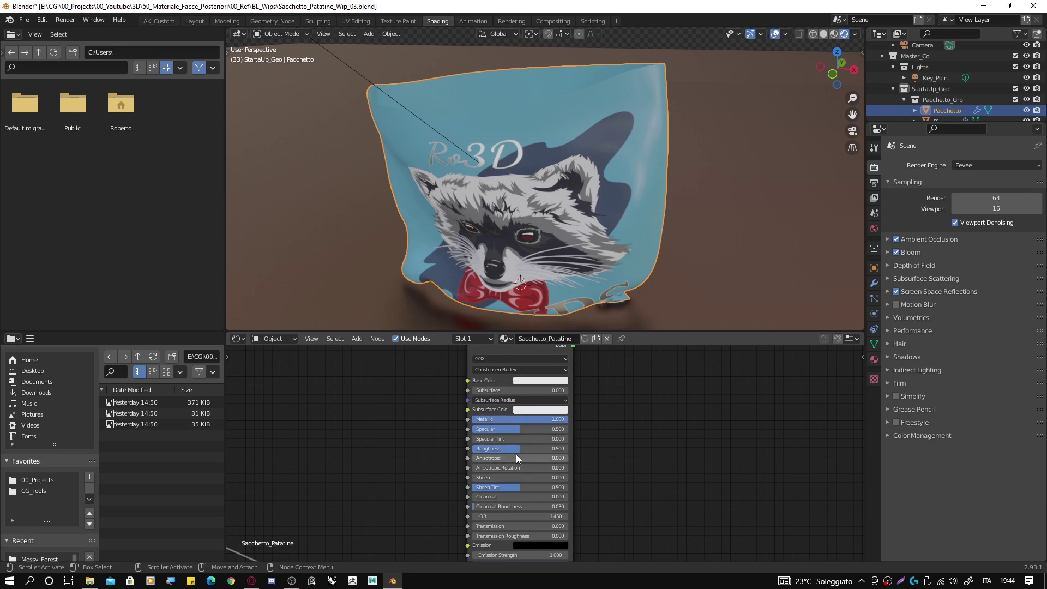
left_click_drag(515, 448, 502, 448)
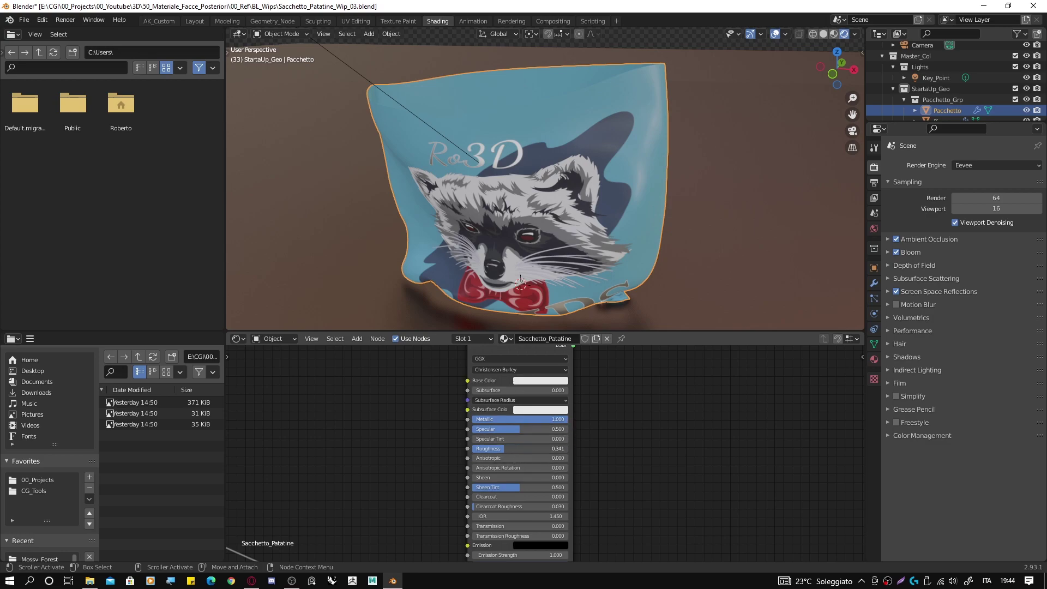
left_click(496, 448)
type("0.25")
key("Return")
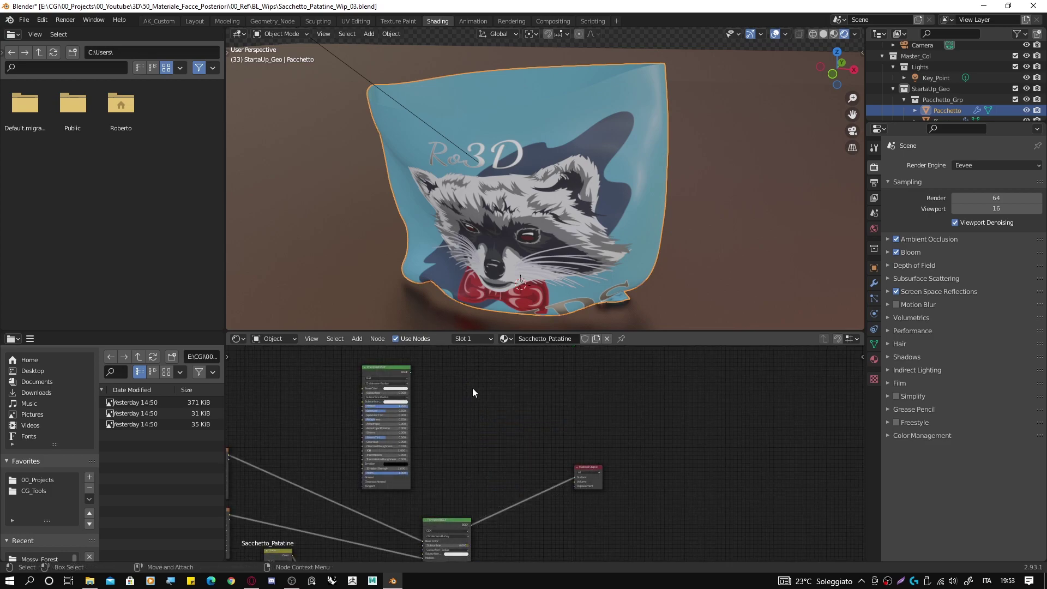
Step: Insert a Mix Shader into the output link and wire the metallic BSDF into its second Shader input
left_click(357, 338)
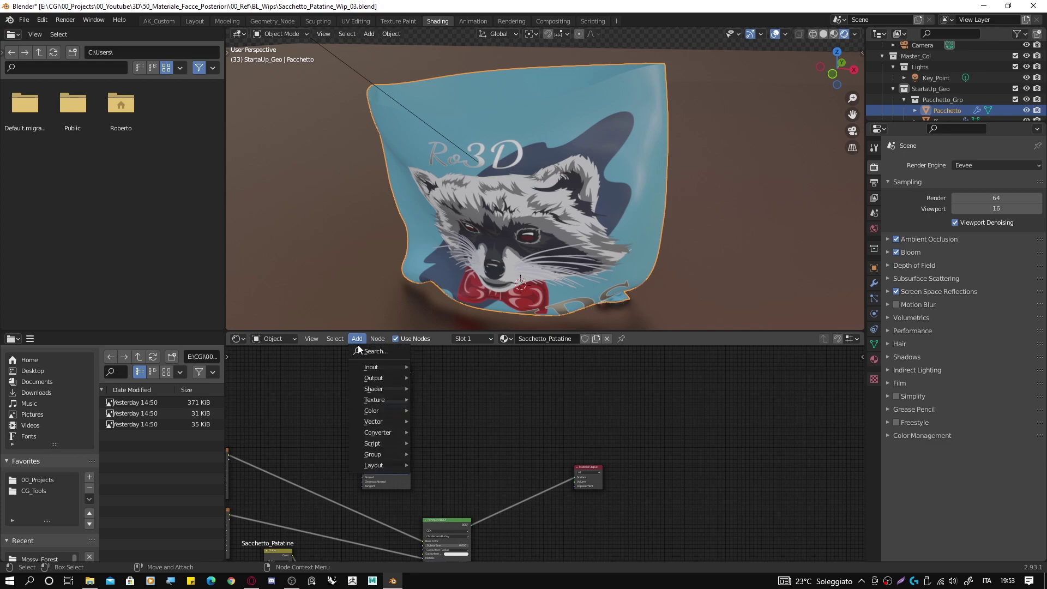
mouse_move(375, 388)
left_click(454, 280)
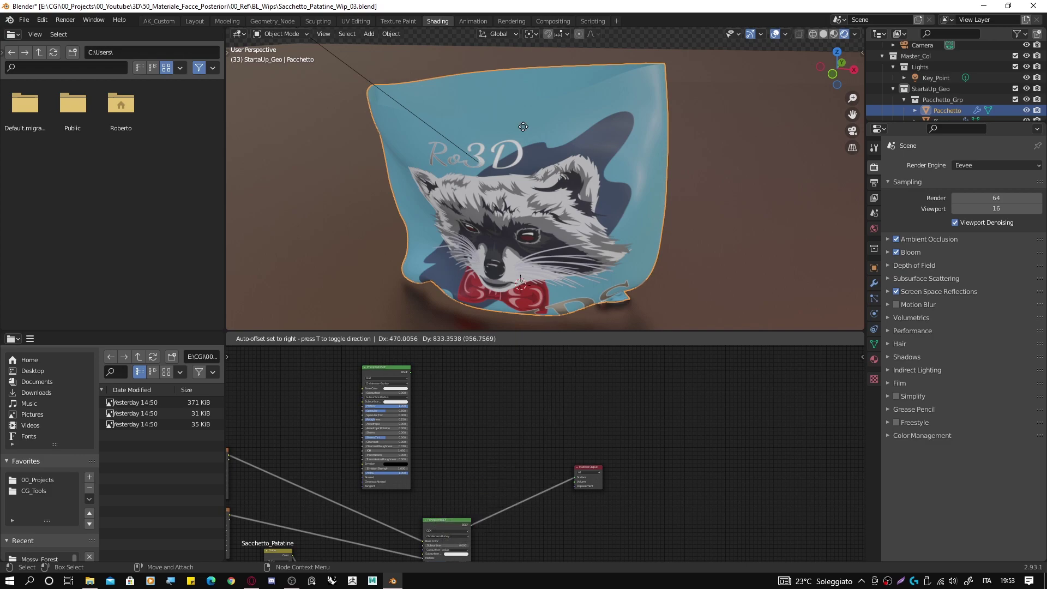
left_click(516, 496)
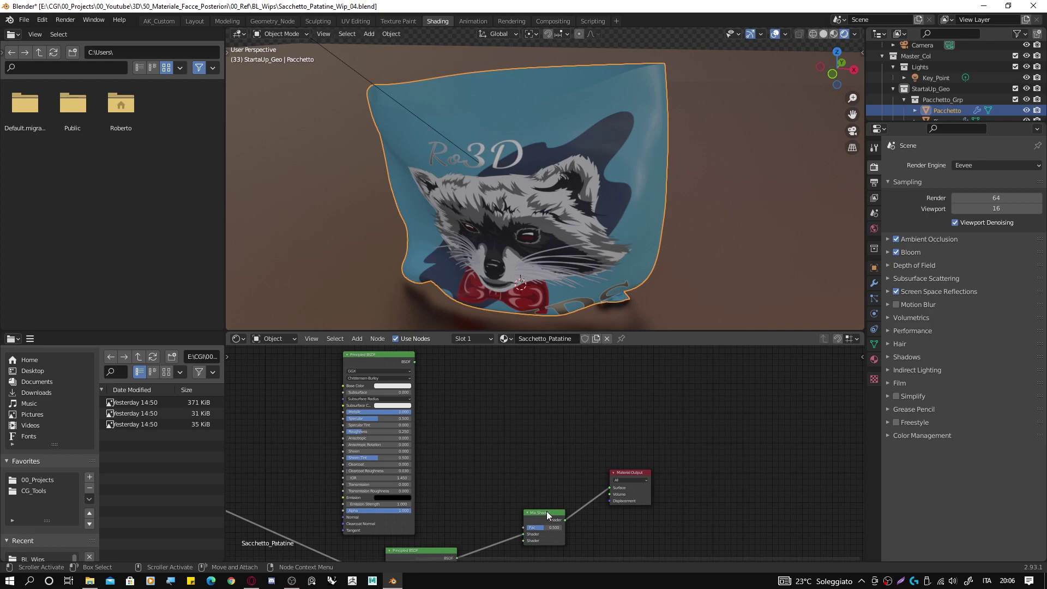
left_click_drag(414, 362, 519, 541)
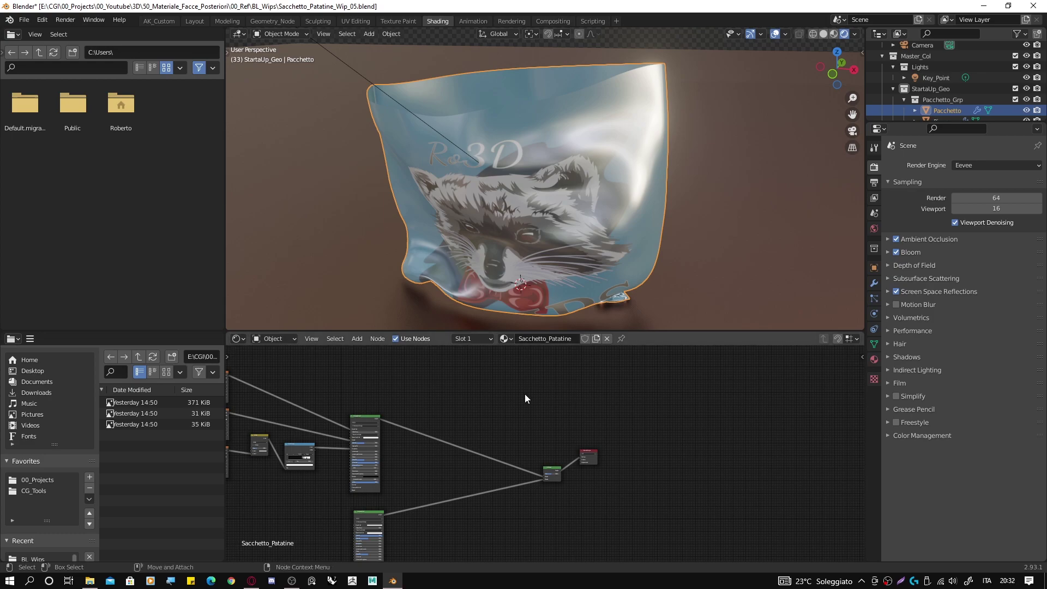
Step: Place a Geometry input node beside the Mix Shader and link Backfacing to its Fac
left_click(361, 338)
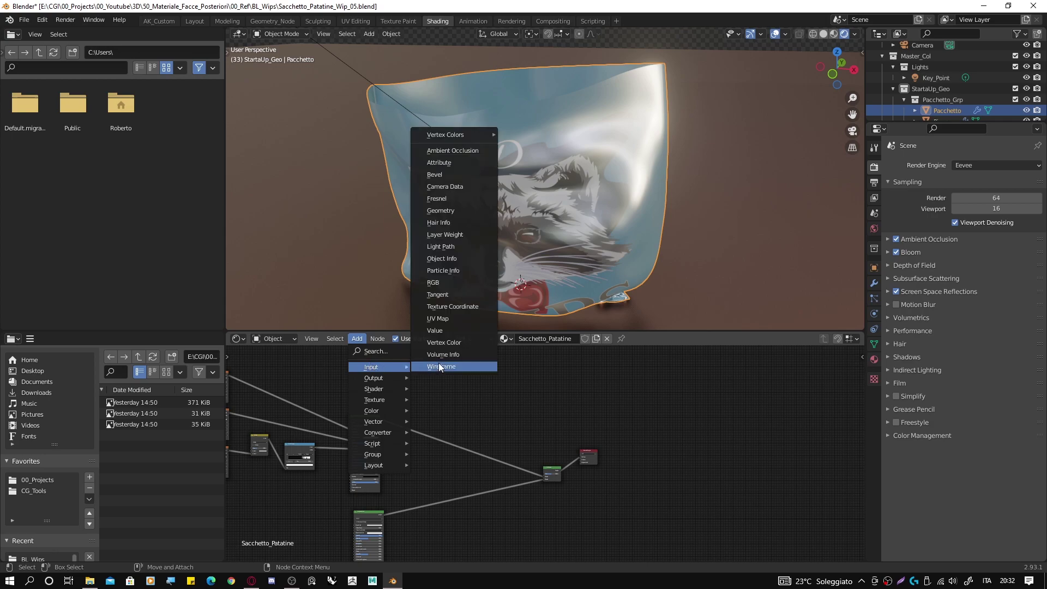
left_click(453, 211)
left_click(498, 420)
scroll(498, 420, "up", 4)
scroll(460, 434, "up", 2)
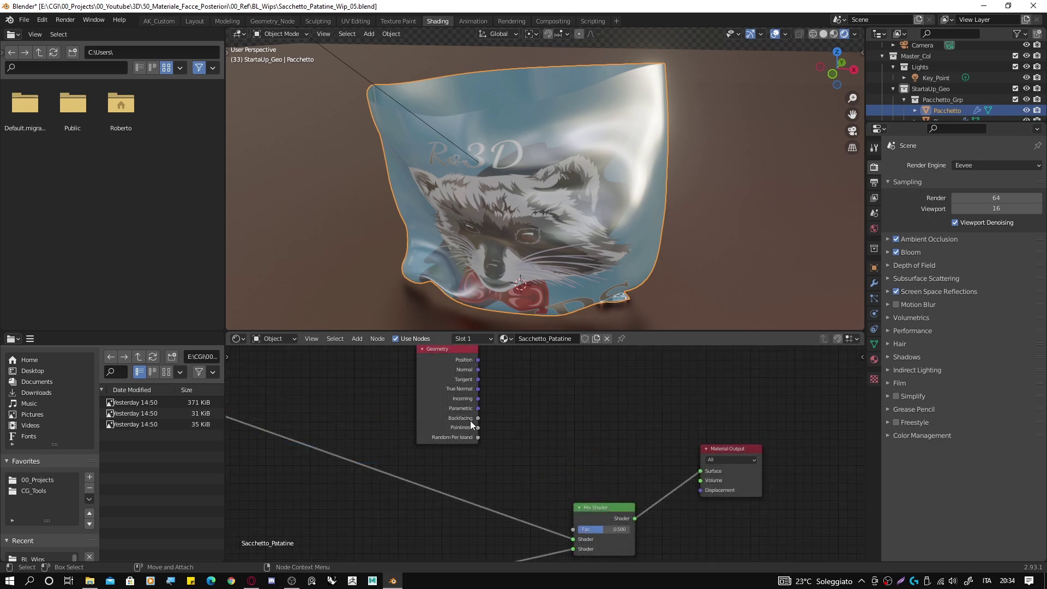
left_click_drag(477, 417, 560, 519)
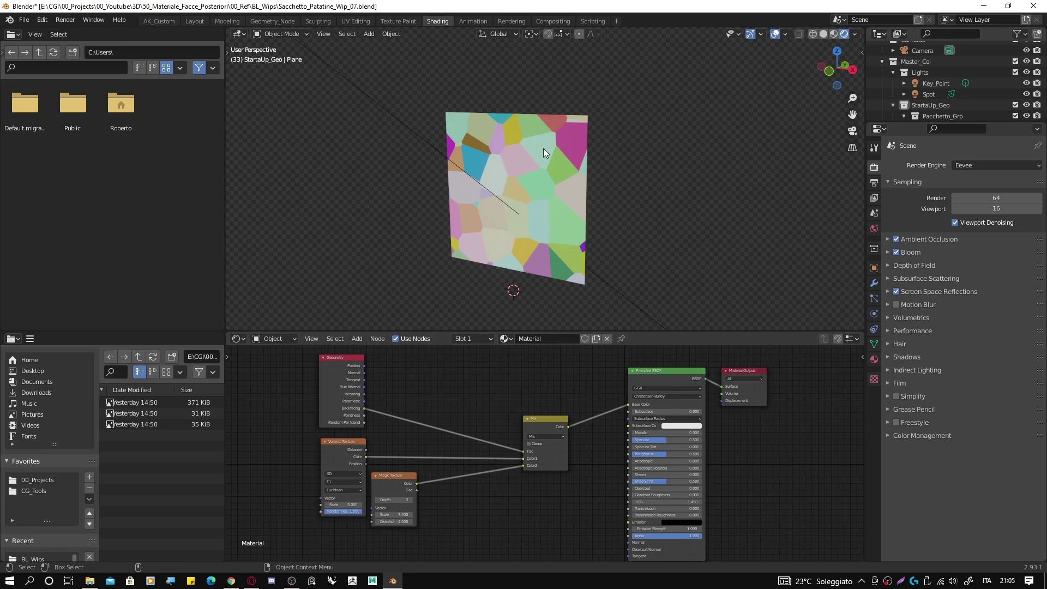
Step: Orbit the demo plane to see its back face showing the Magic Texture pattern
mouse_move(579, 199)
middle_mouse_down()
mouse_move(469, 204)
mouse_move(475, 157)
middle_mouse_up()
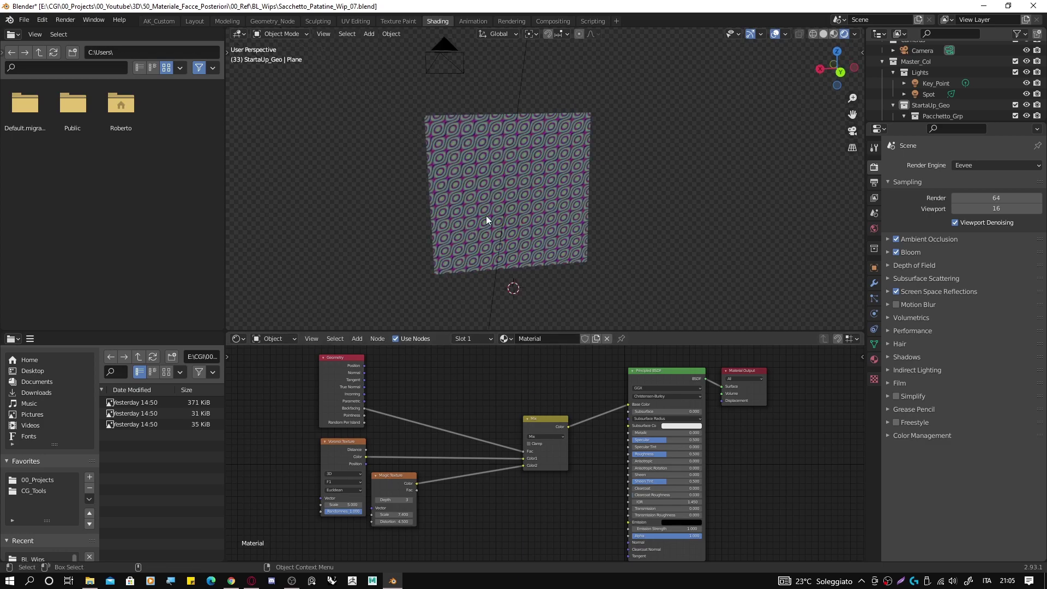